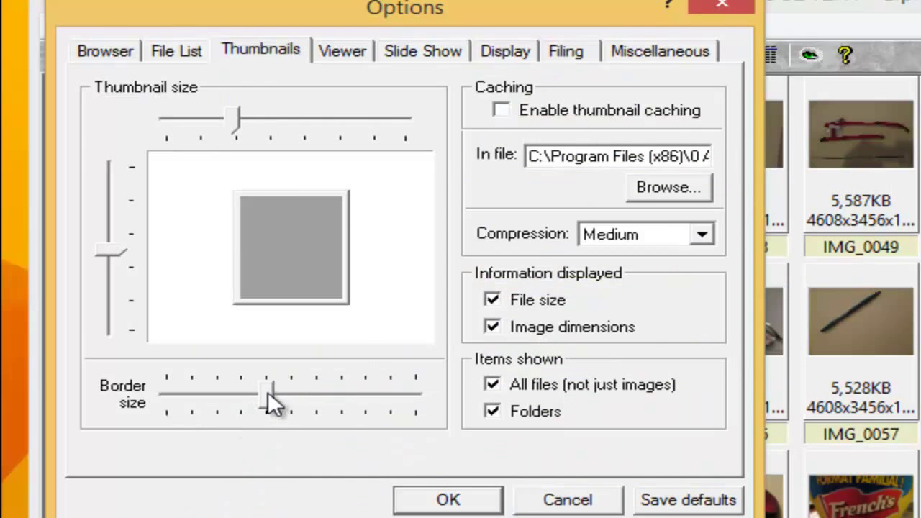
- Set the thumbnail border size to minimum and hide file size and folders among thumbnails
left_click_drag(267, 392, 158, 402)
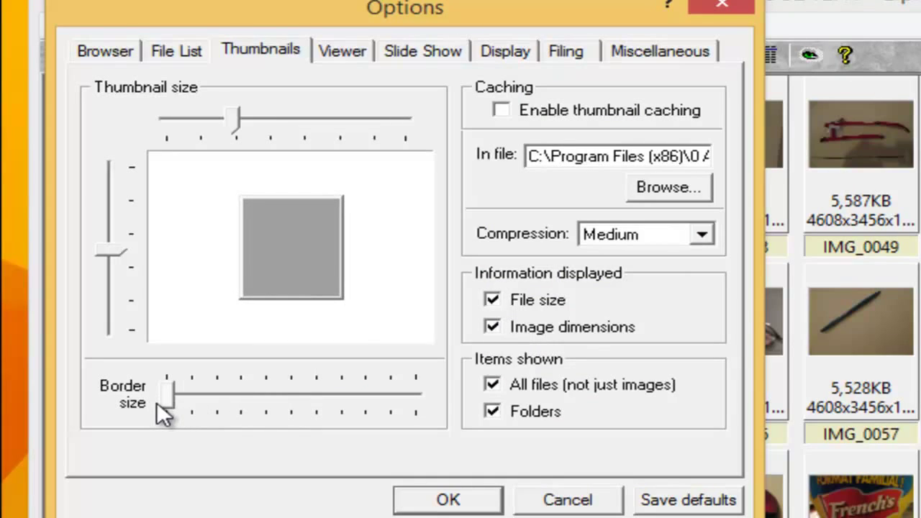
left_click(490, 298)
left_click(491, 411)
left_click(466, 498)
- Turn on the Preview Area under View > Controls
left_click(432, 24)
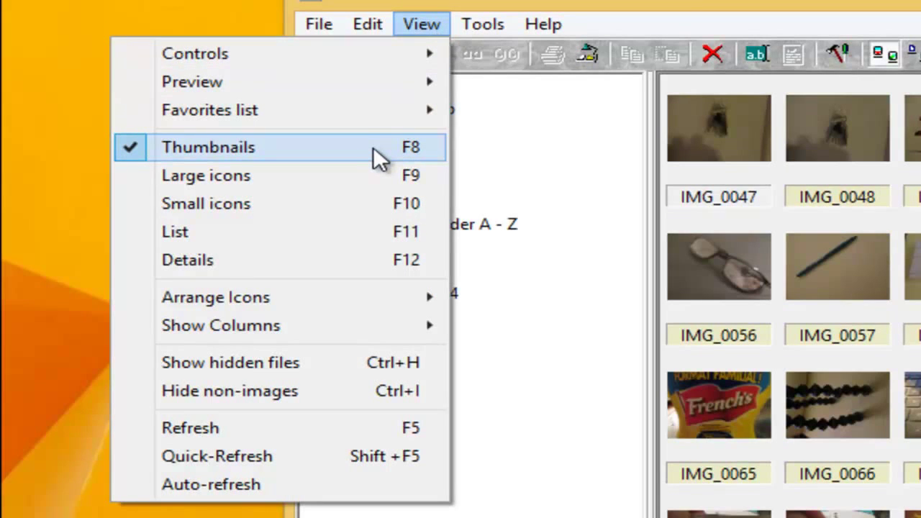
left_click(421, 25)
left_click(420, 25)
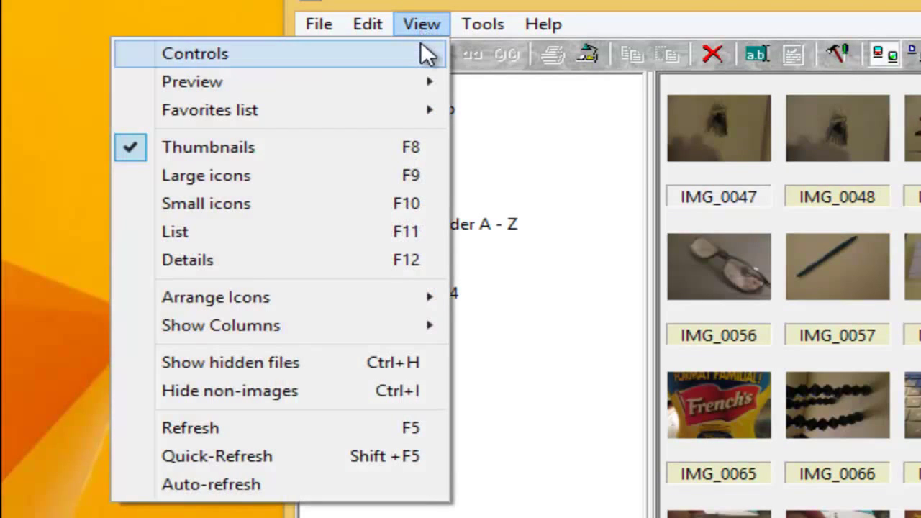
mouse_move(424, 54)
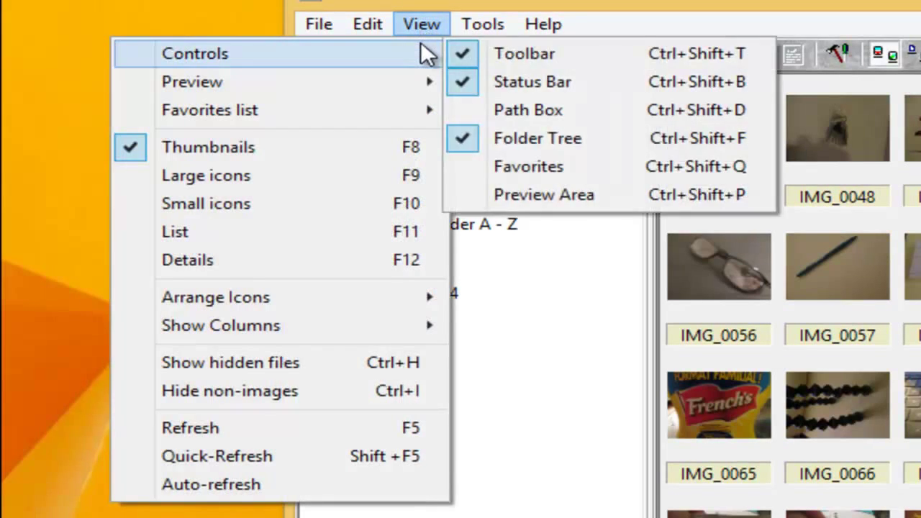
left_click(533, 190)
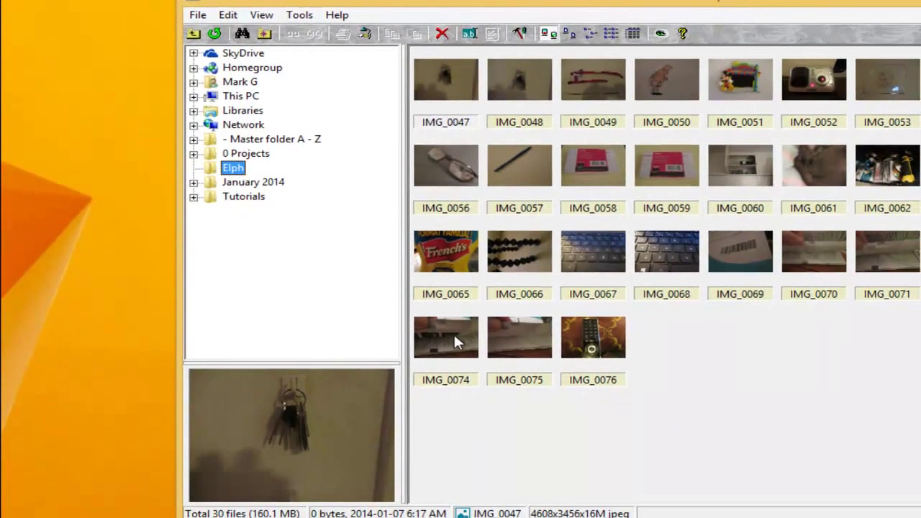
- Preview photos IMG_0074, IMG_0065 and IMG_0057 in the preview pane
left_click(453, 331)
left_click(467, 262)
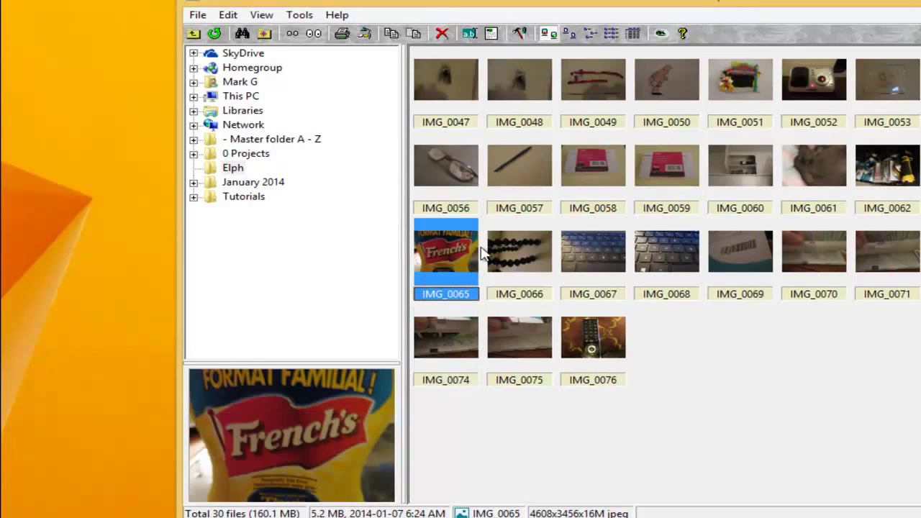
left_click(525, 198)
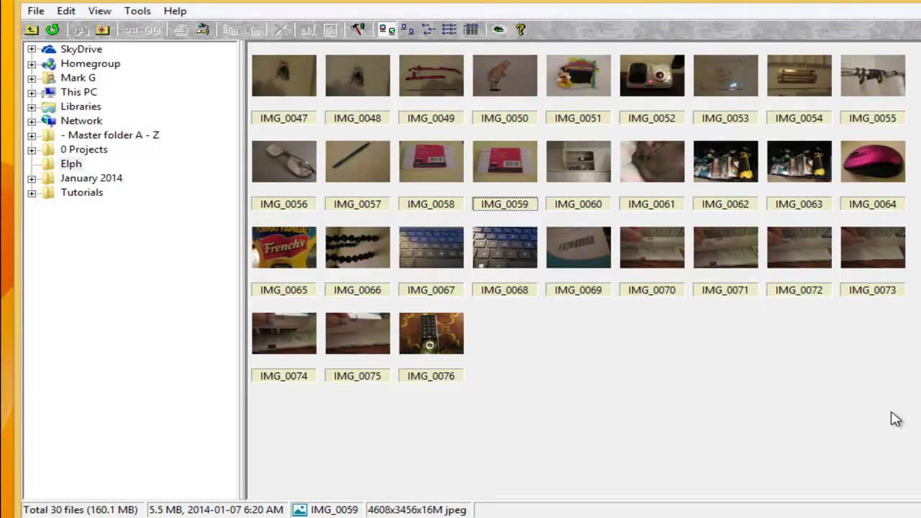
- Select all 30 Elph photos and convert them to JPG, replacing the originals
left_click_drag(892, 411, 270, 72)
right_click(285, 79)
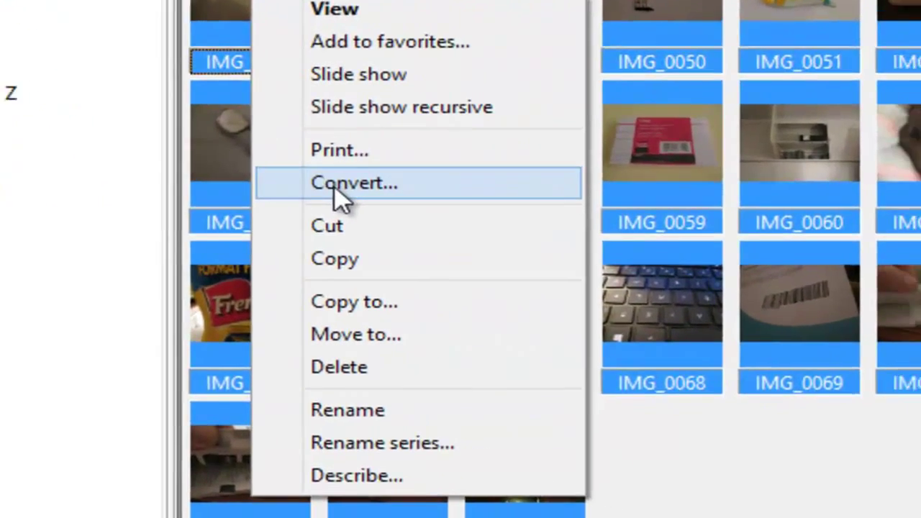
left_click(388, 209)
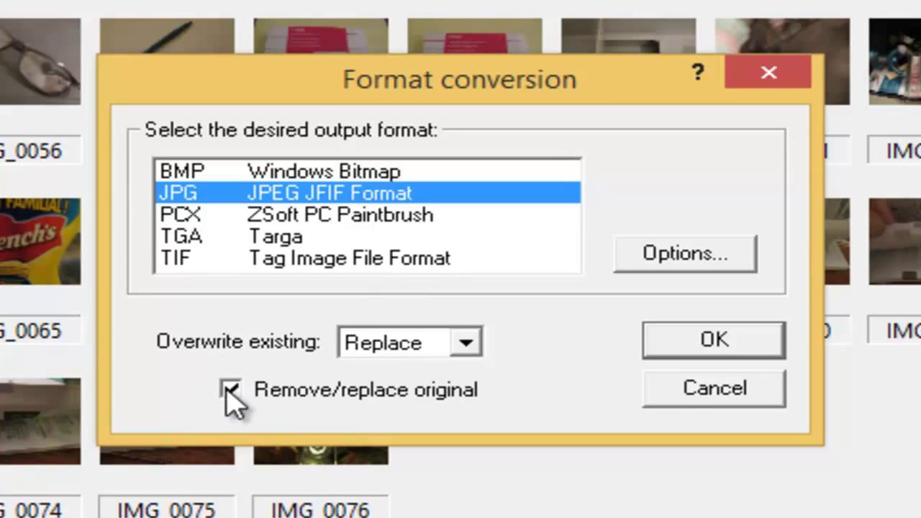
left_click(687, 344)
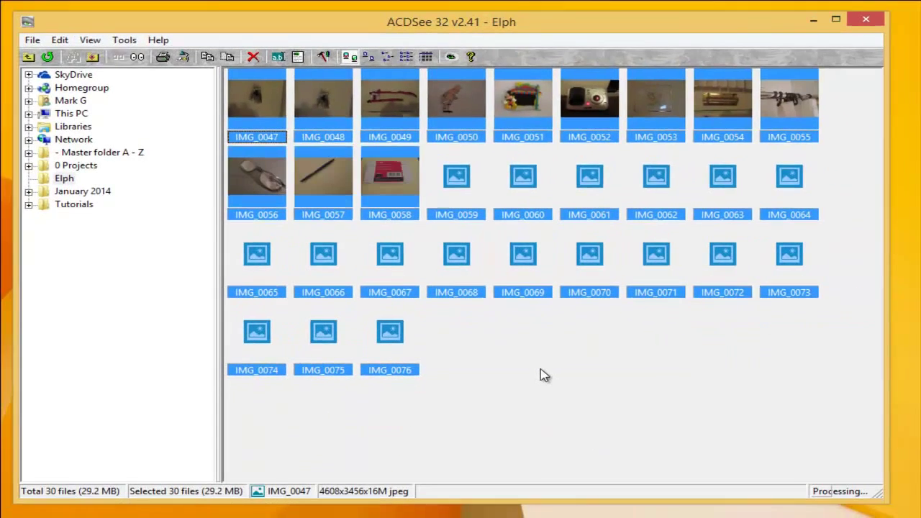
left_click(544, 374)
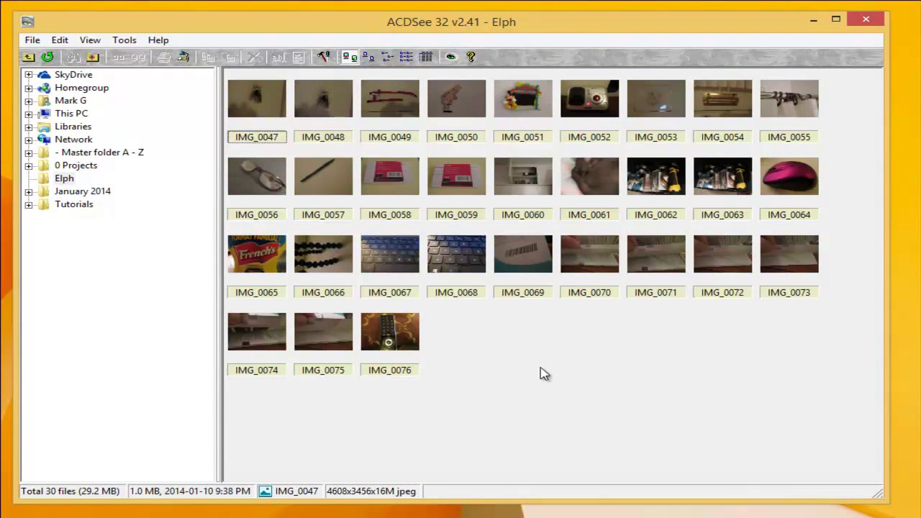
key("Down")
key("Down")
key("Right")
key("Right")
key("Right")
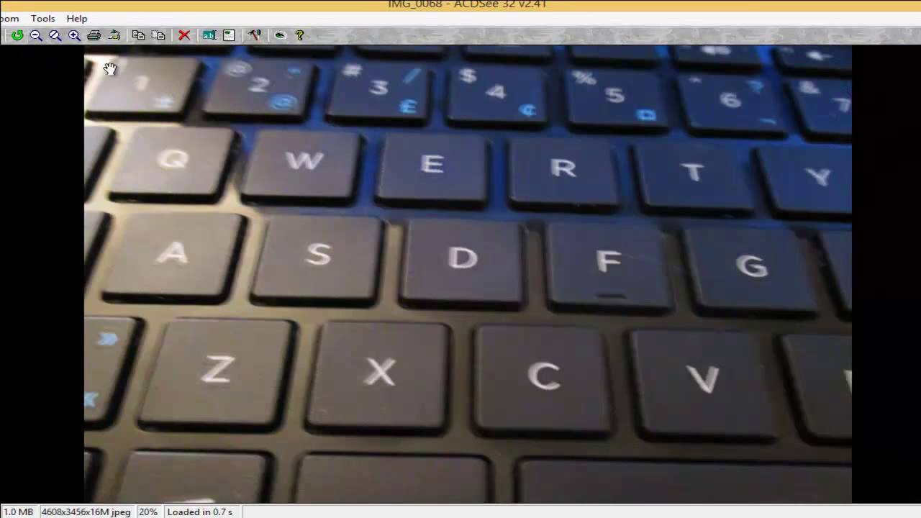
left_click(36, 35)
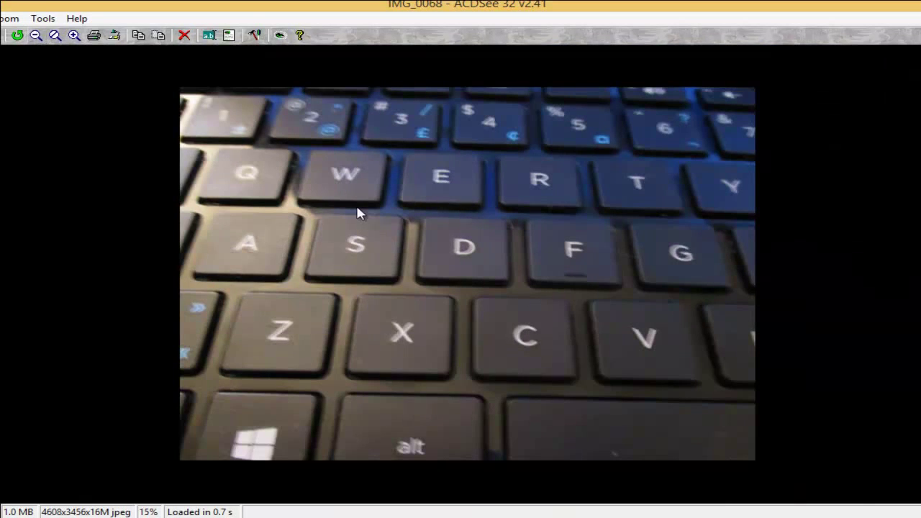
double_click(237, 184)
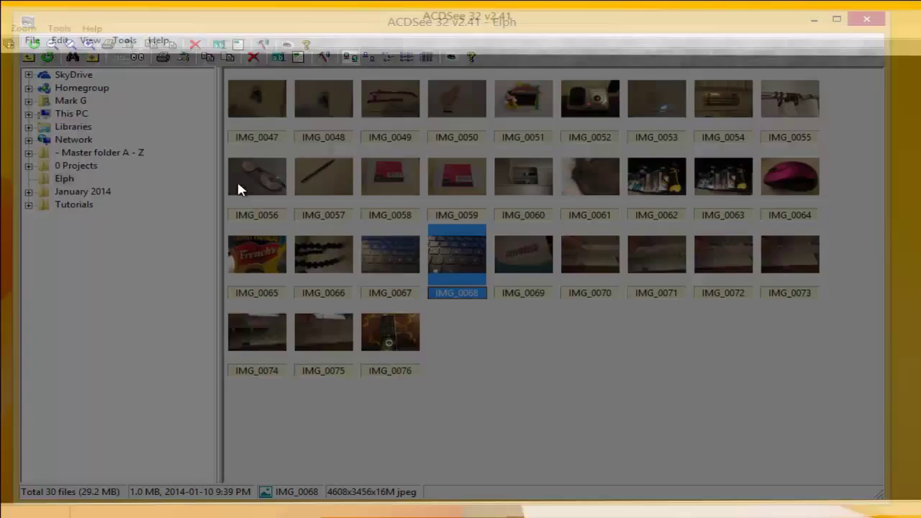
- In Options, set the slide show delay to 2000 ms and enable shrink to fit window
left_click(123, 40)
left_click(86, 266)
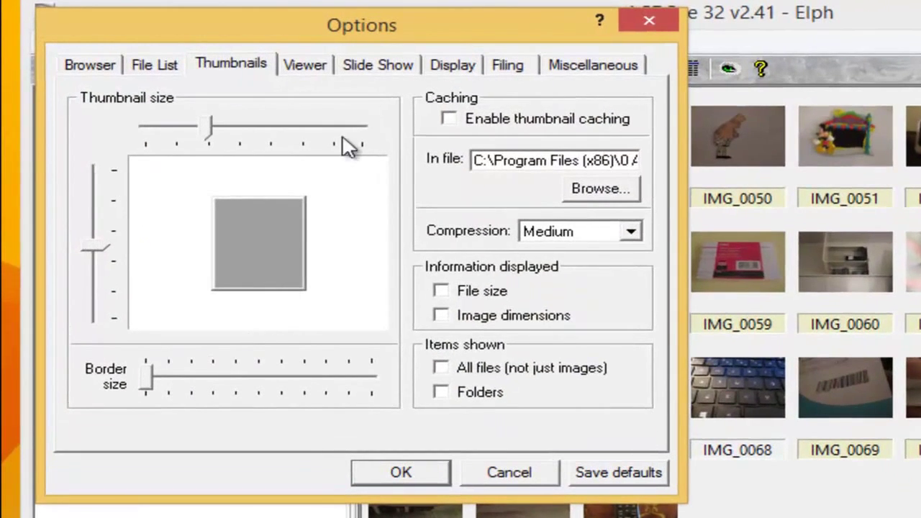
left_click(363, 71)
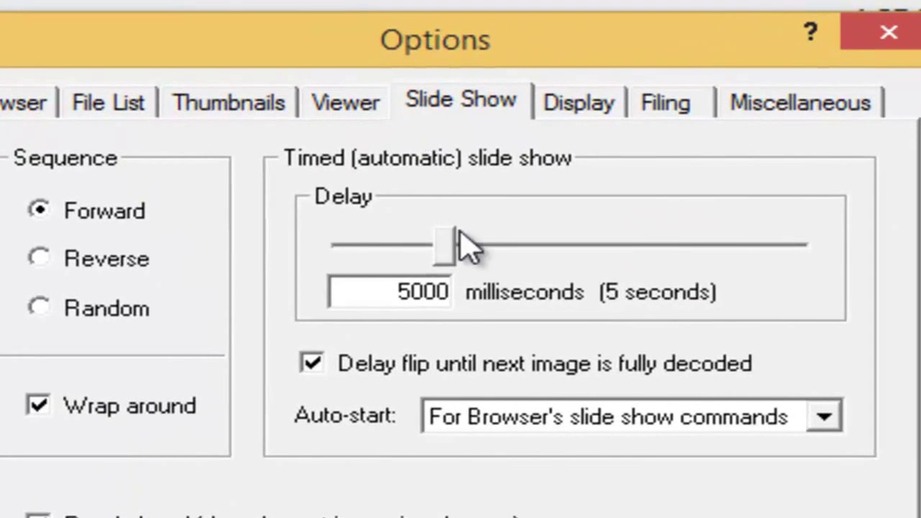
left_click_drag(391, 302, 494, 295)
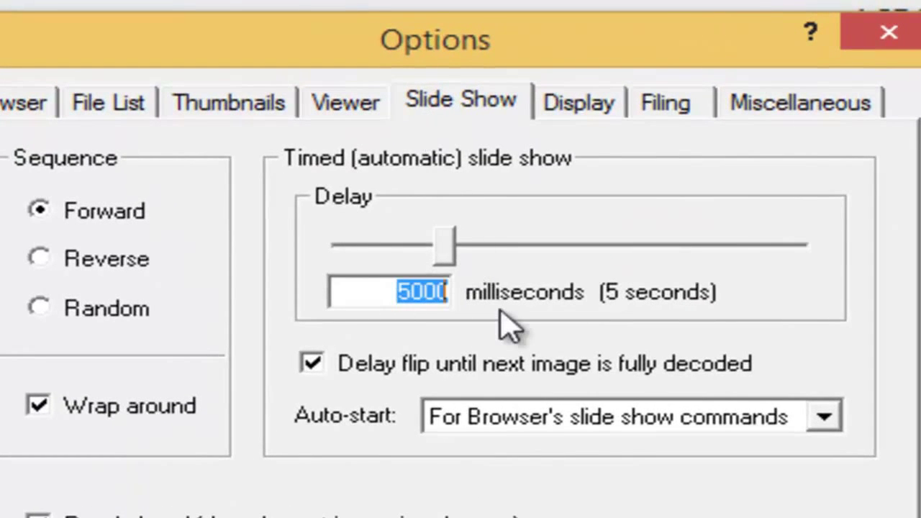
type("2000")
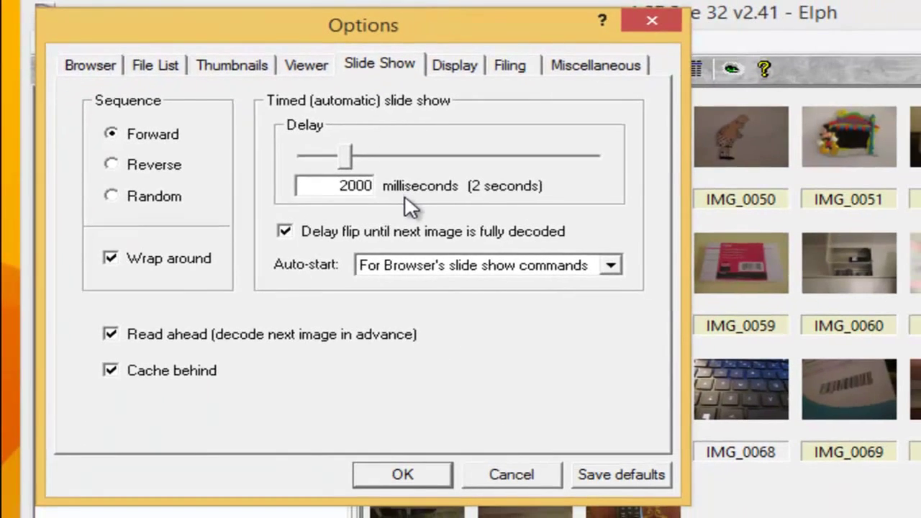
left_click(345, 102)
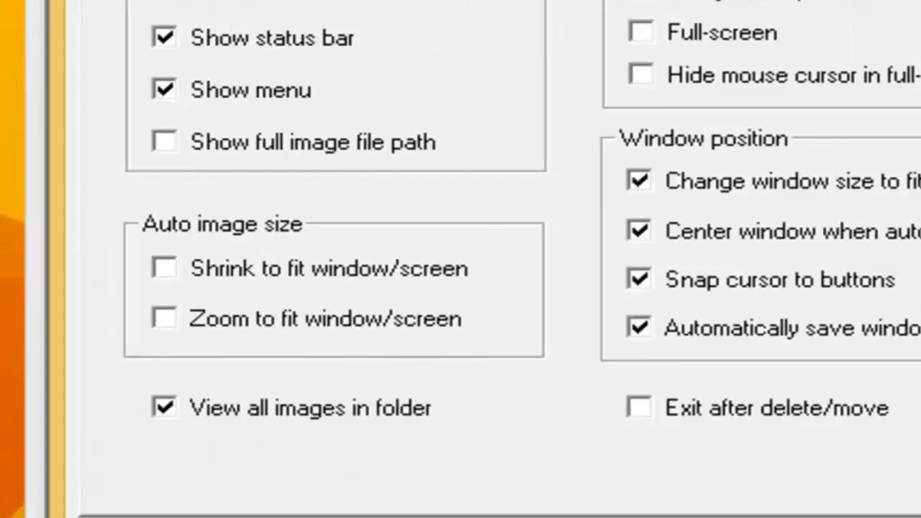
left_click(382, 251)
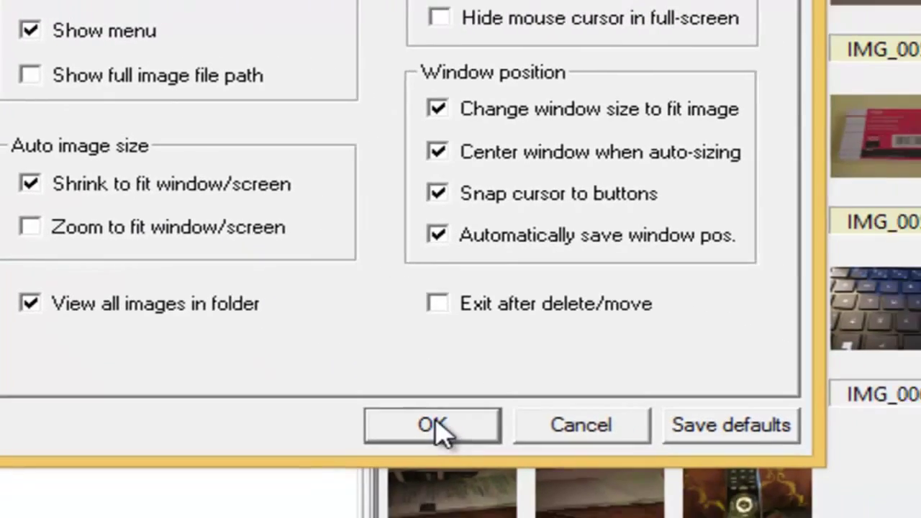
left_click(272, 323)
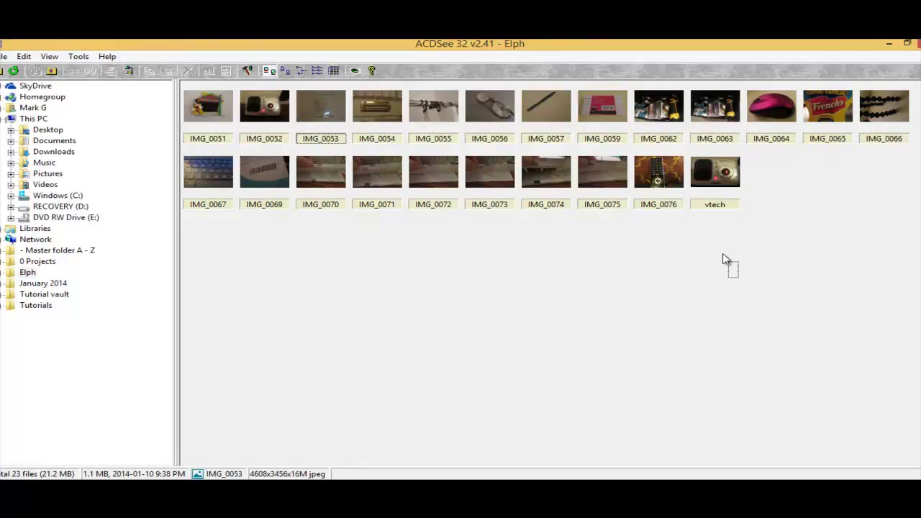
- Select 20 Elph photos and page through them full-size in the viewer
left_click_drag(724, 263, 196, 106)
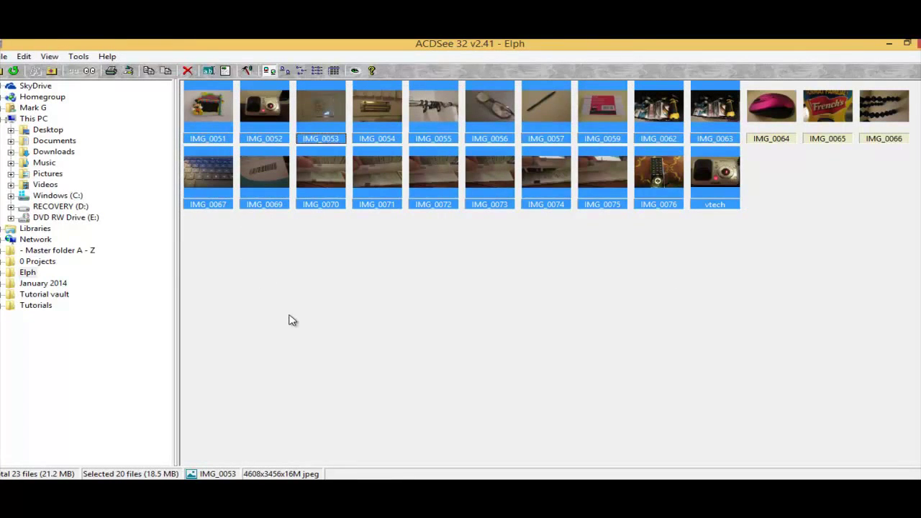
key("Return")
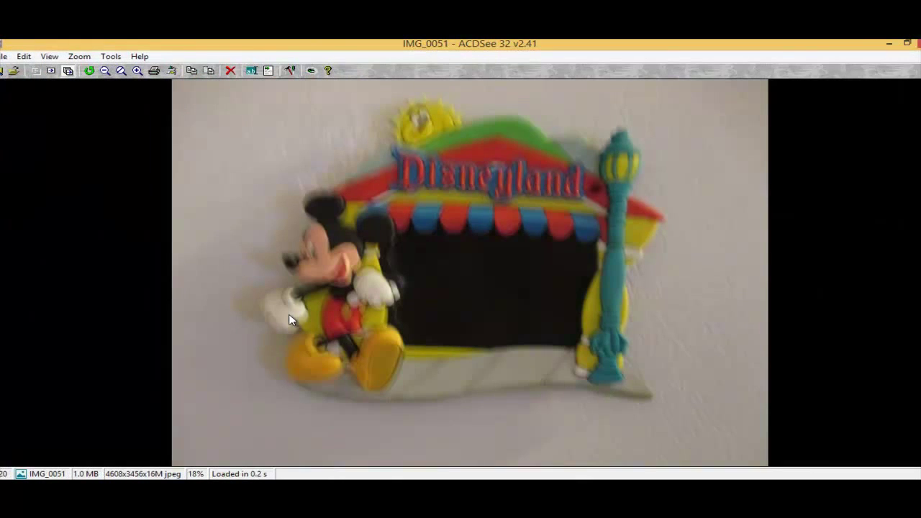
key("space")
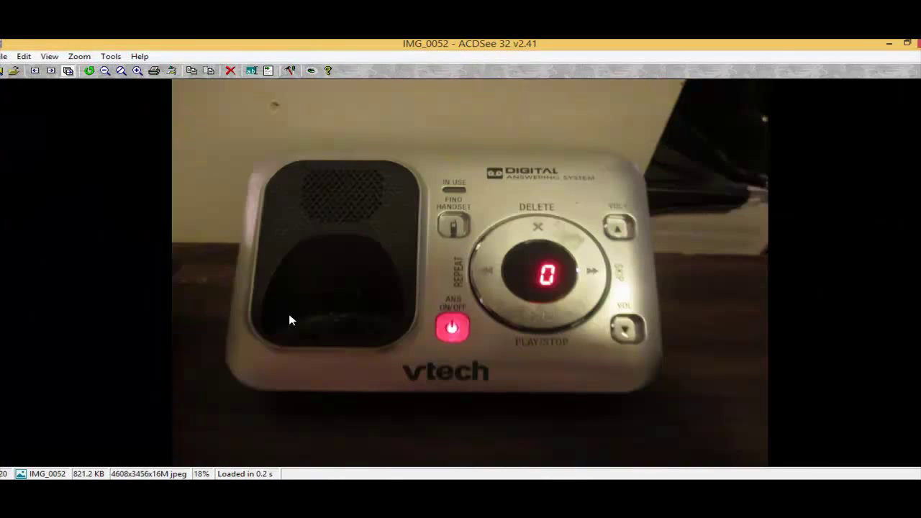
key("space")
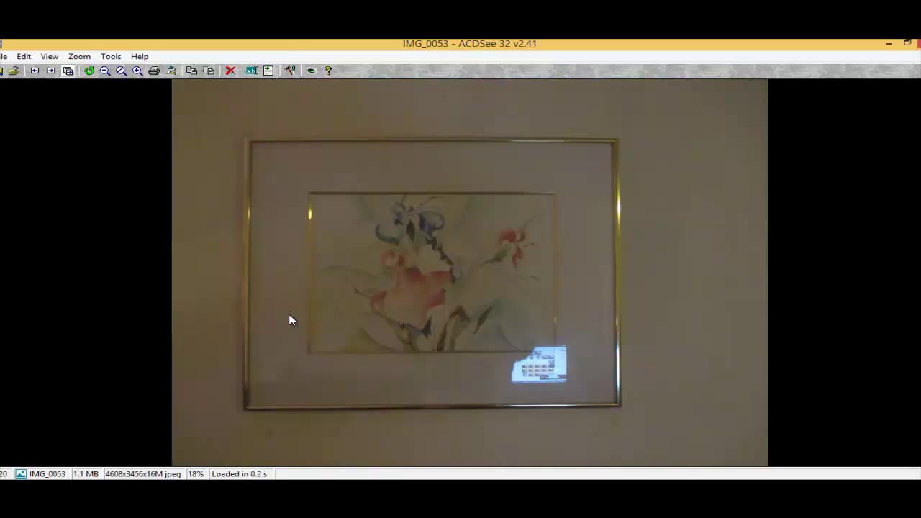
key("space")
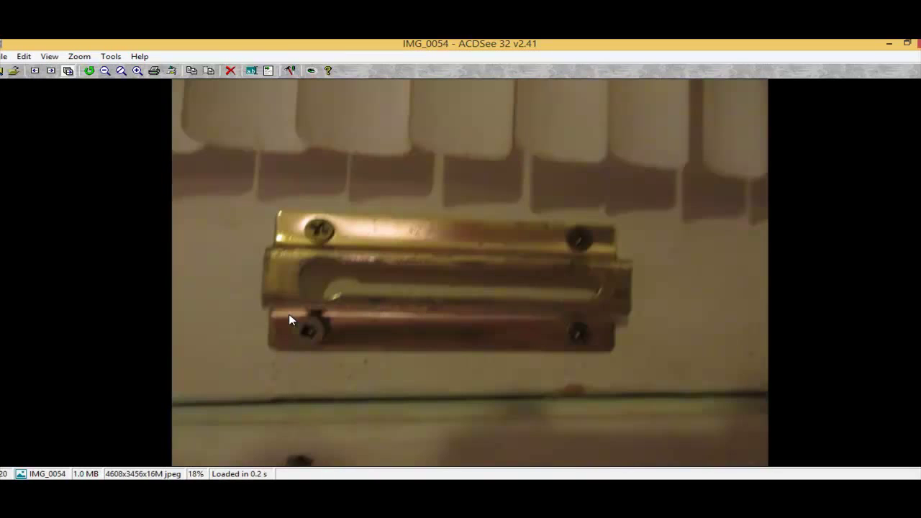
key("space")
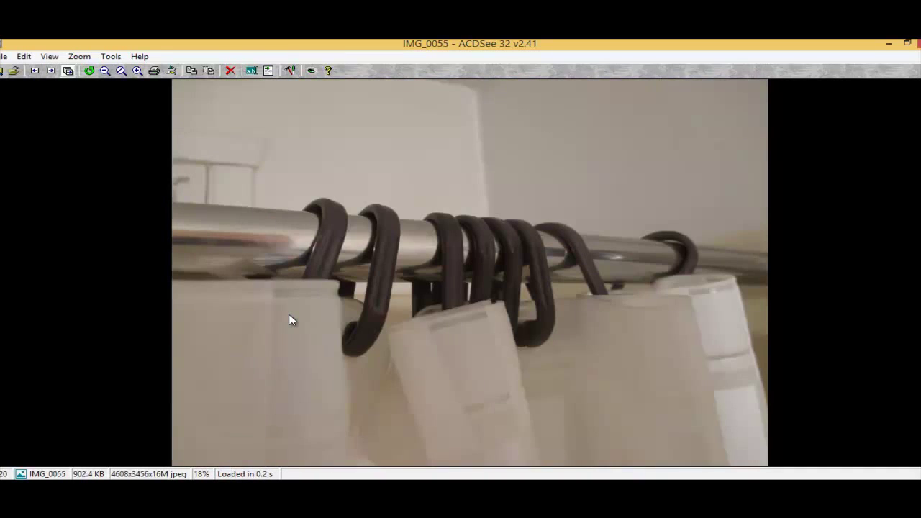
key("space")
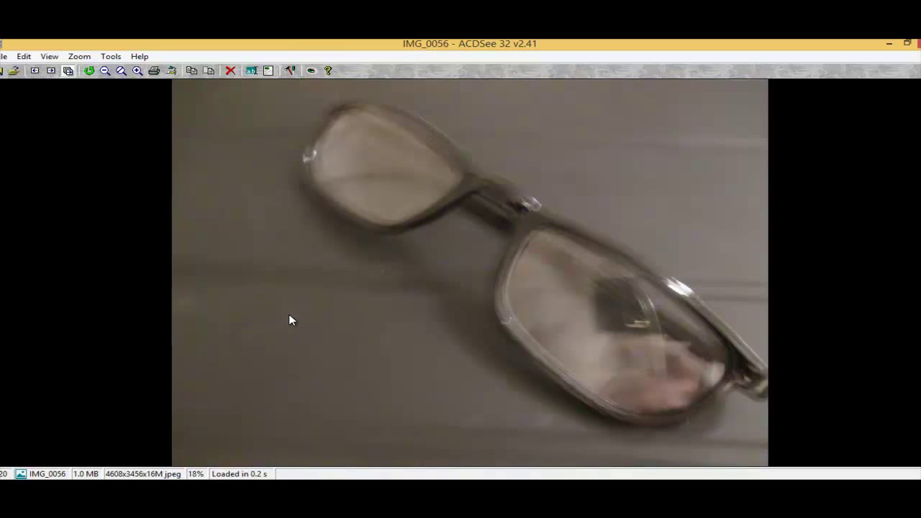
key("space")
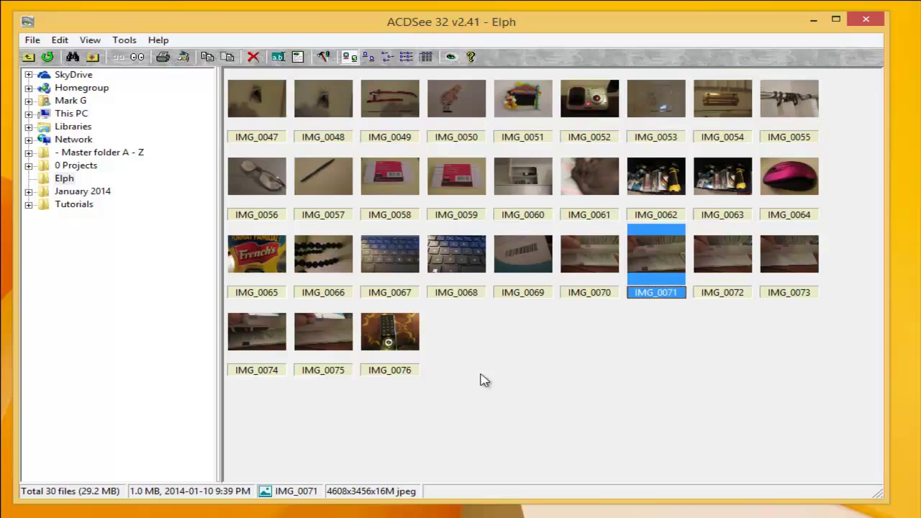
- Select IMG_0068, IMG_0058, IMG_0049, IMG_0050, IMG_0060 and IMG_0061 and bring up their context menu
left_click(461, 276)
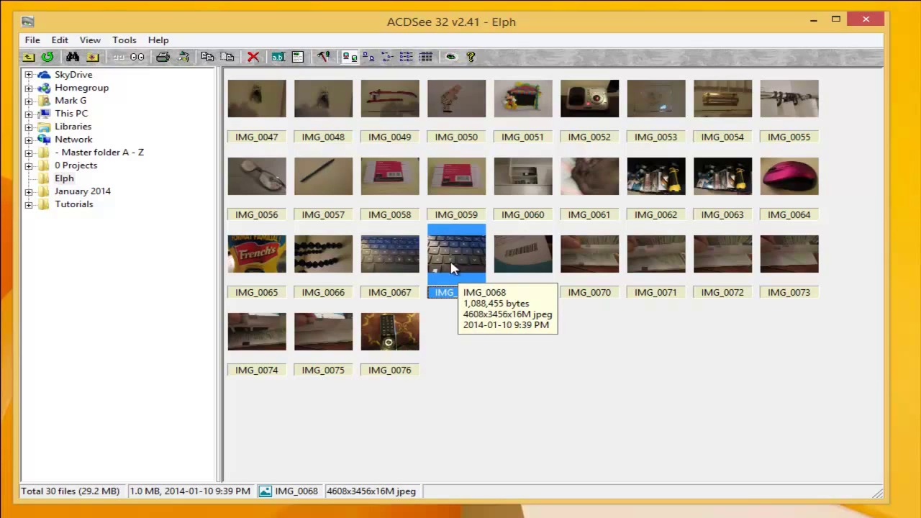
left_click(407, 207, "ctrl")
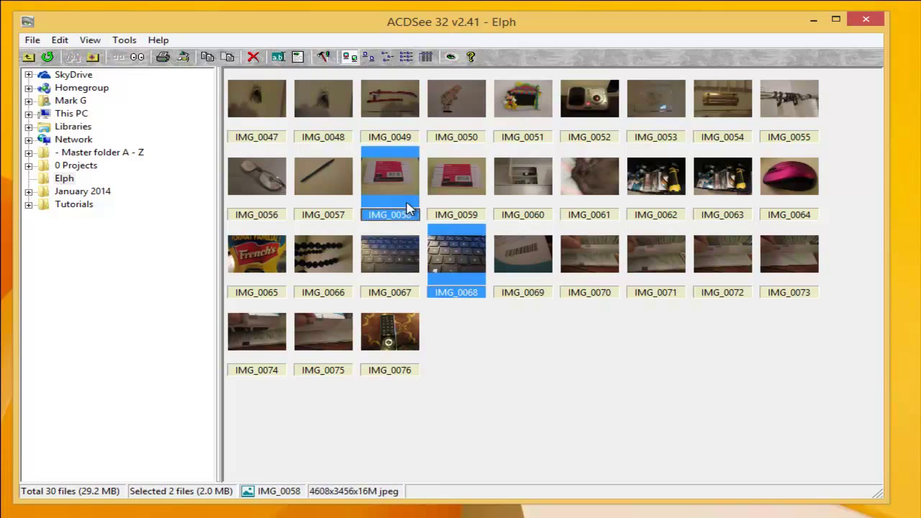
left_click(396, 123, "ctrl")
left_click(476, 120, "ctrl")
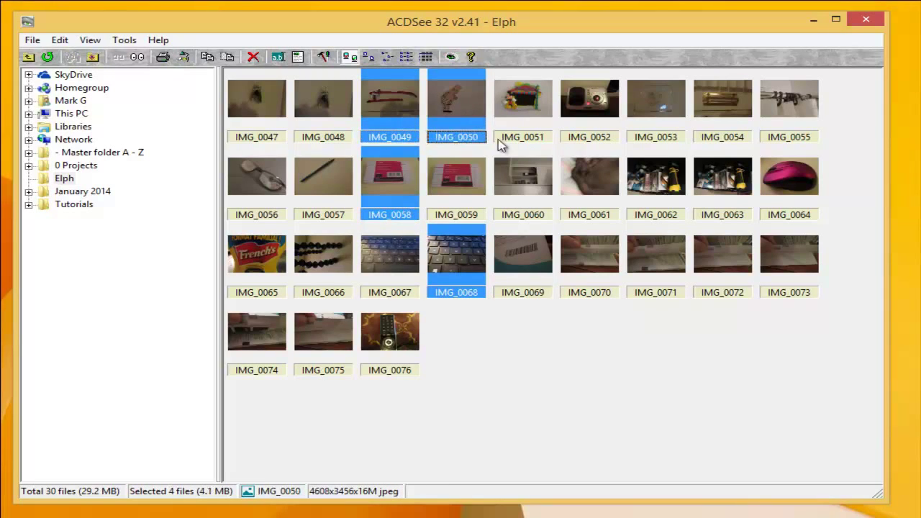
left_click(527, 178, "ctrl")
left_click(581, 186, "ctrl")
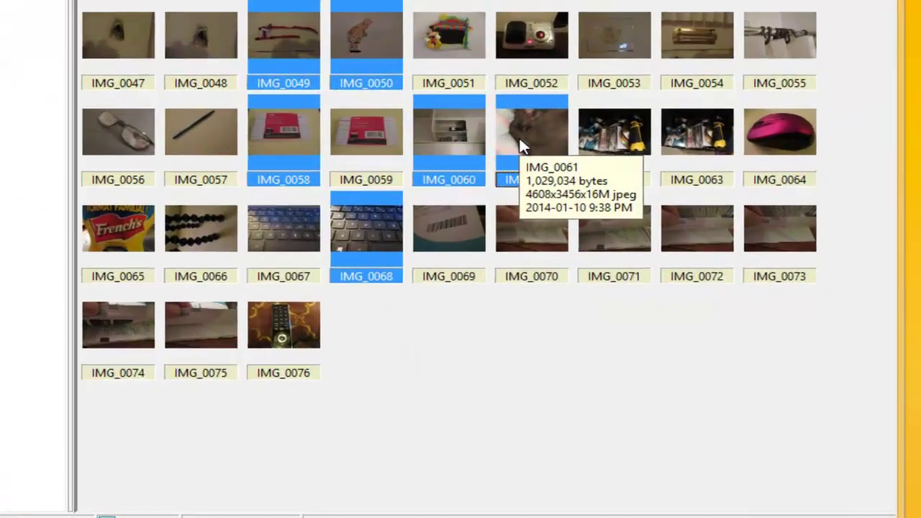
right_click(523, 146)
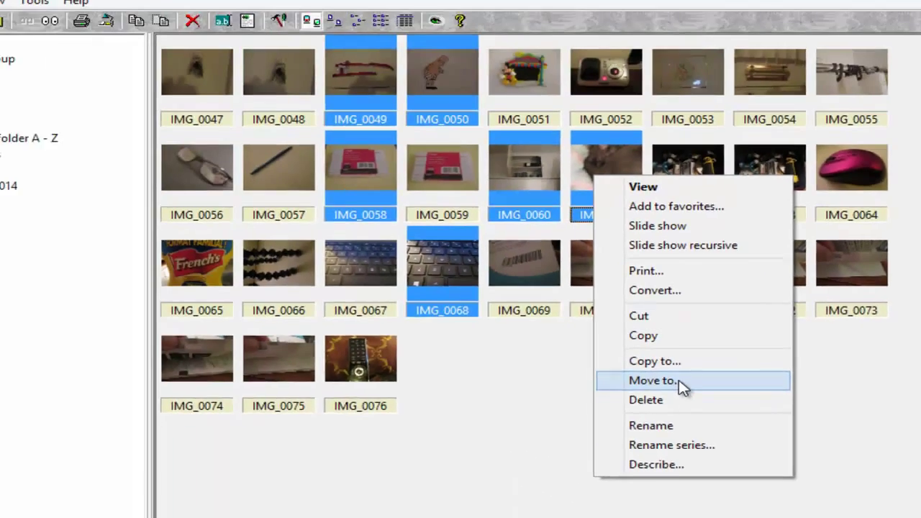
- Move the six photos to the Tutorials folder, replacing any existing files
left_click(478, 346)
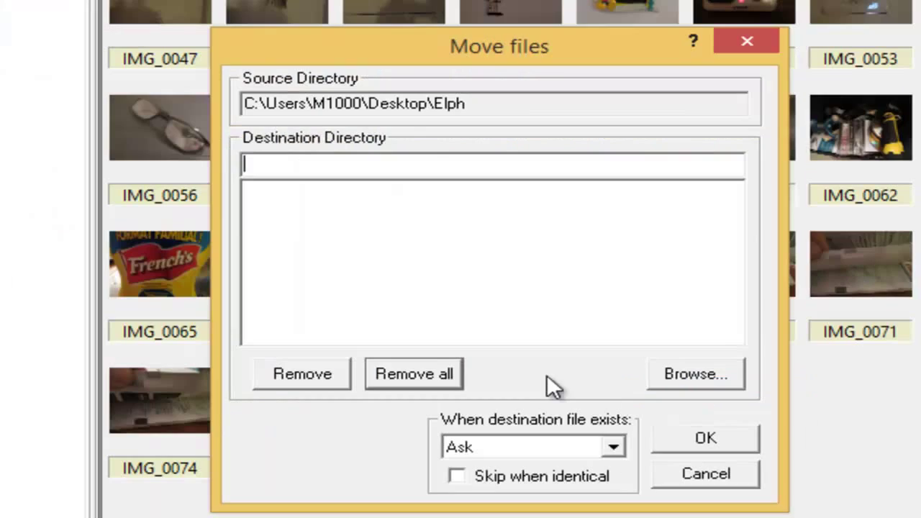
left_click(700, 370)
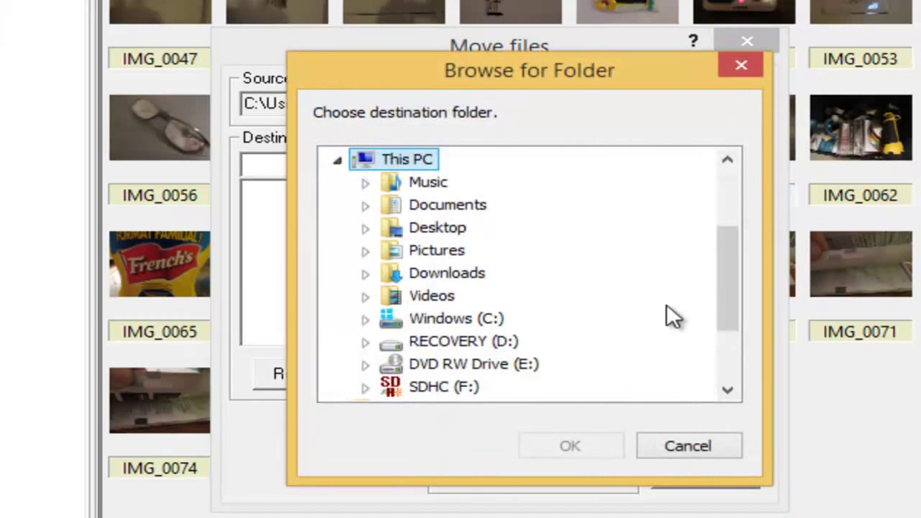
left_click_drag(713, 296, 723, 378)
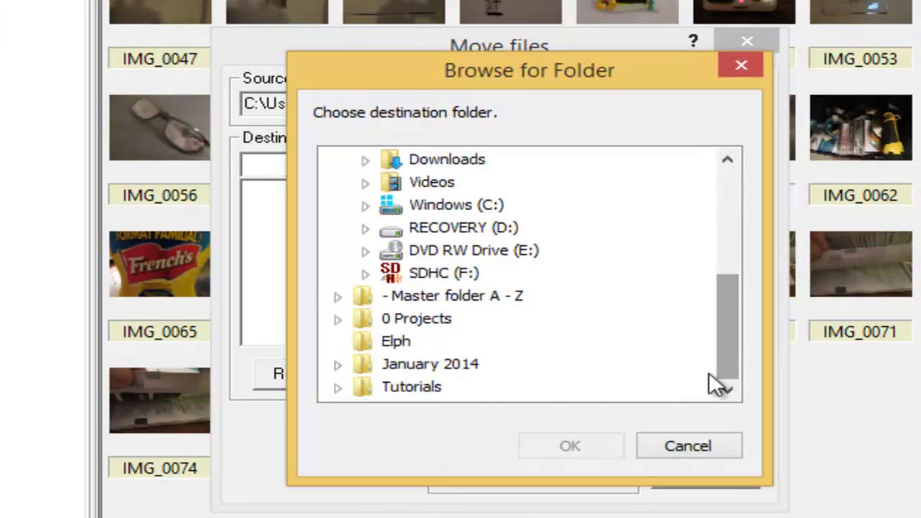
left_click(402, 382)
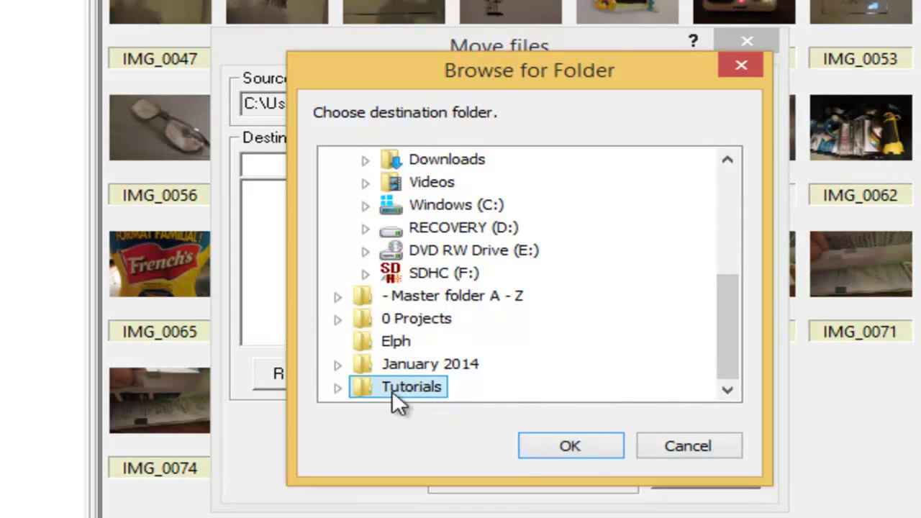
left_click(569, 447)
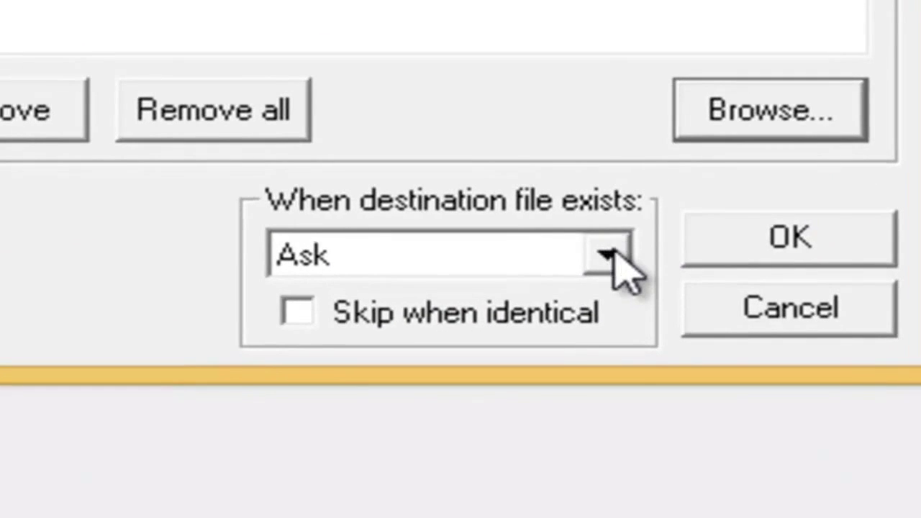
left_click(610, 273)
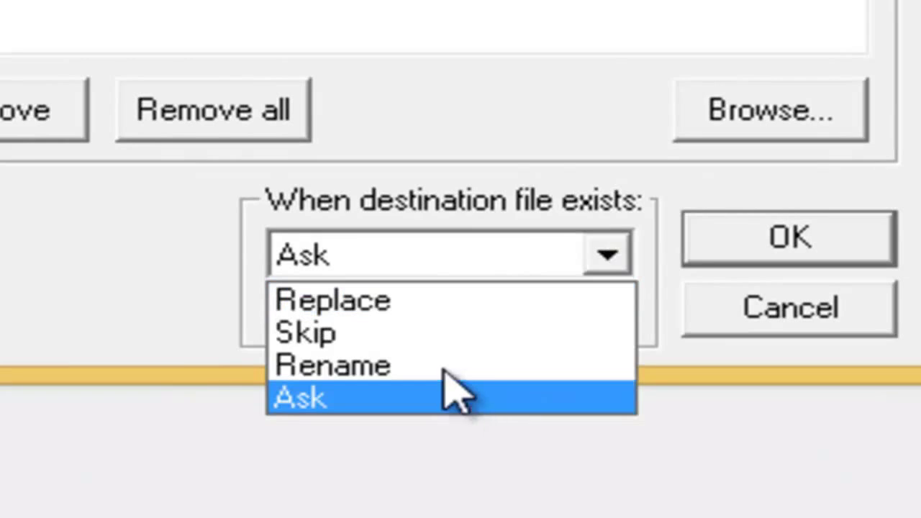
left_click(425, 310)
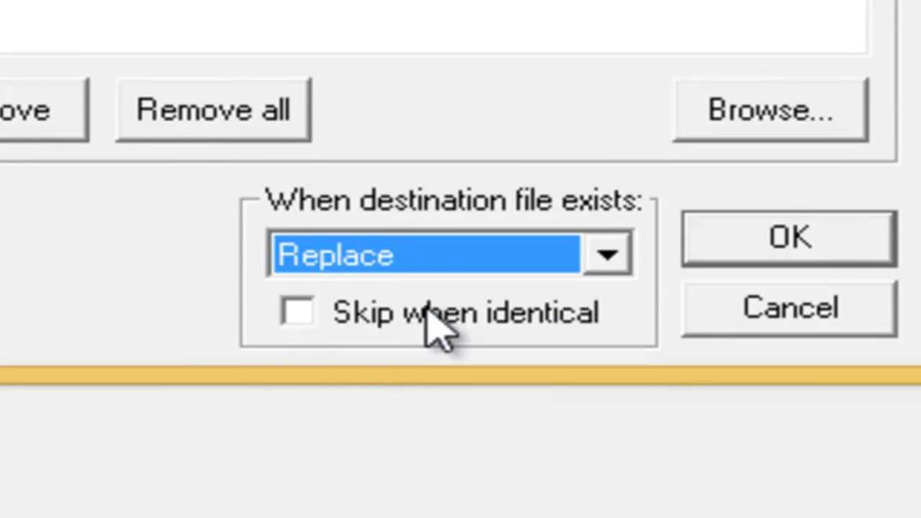
left_click(782, 245)
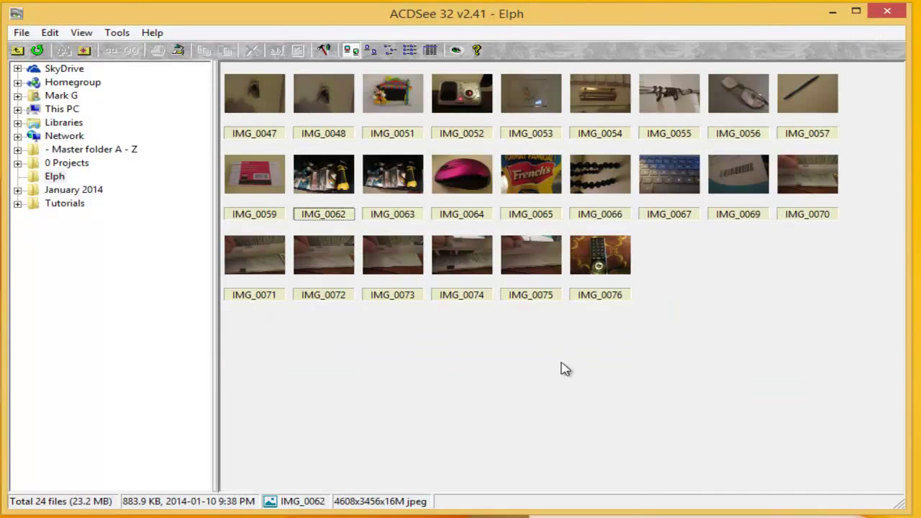
- View the Tutorials folder contents, then return to the Elph folder
left_click(74, 205)
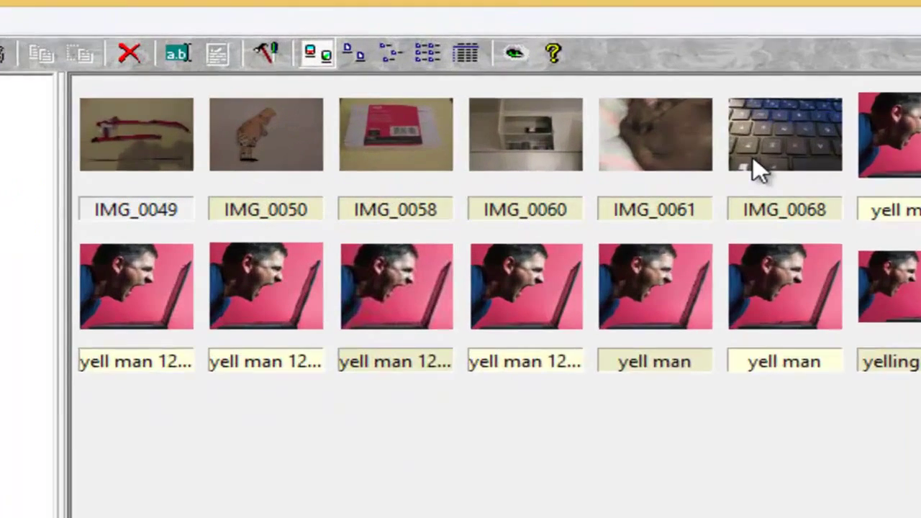
left_click(752, 156)
left_click(431, 180)
left_click(236, 182)
left_click(191, 183)
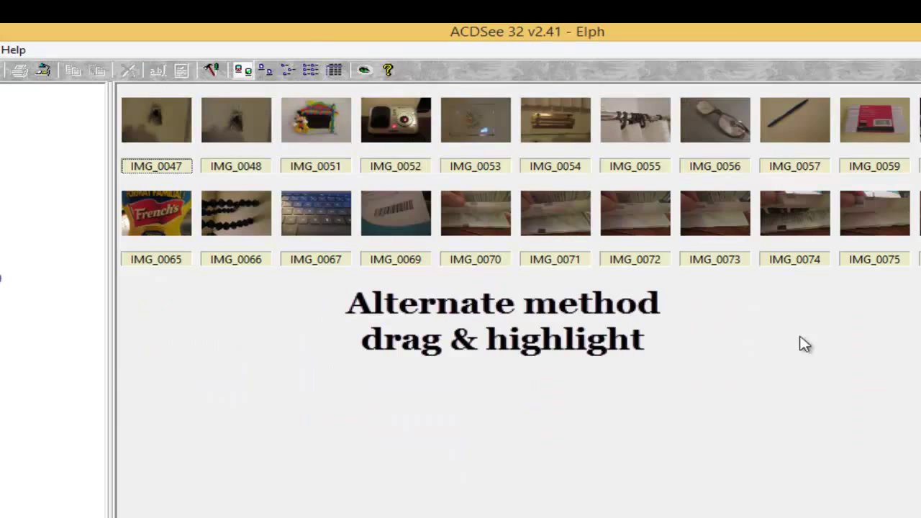
- Select a block of photos and copy them to Windows (C:), skipping identical files
left_click_drag(800, 344, 370, 119)
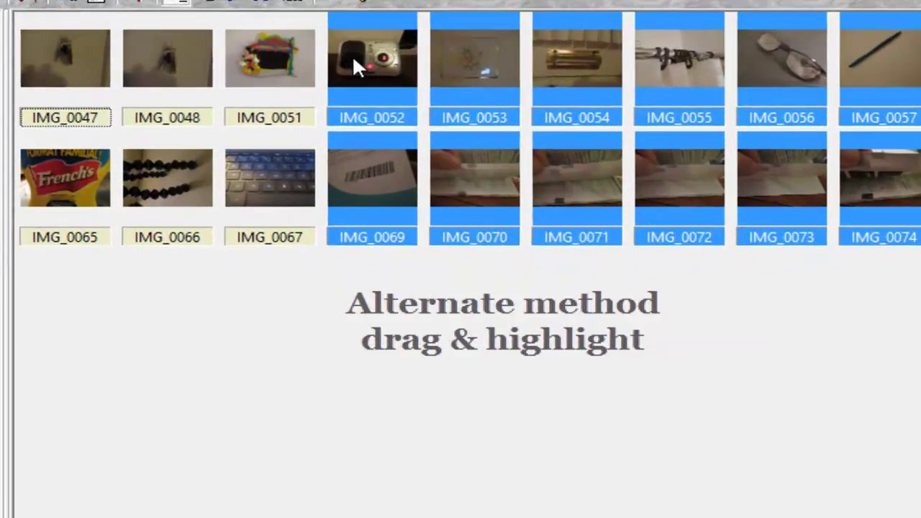
right_click(375, 125)
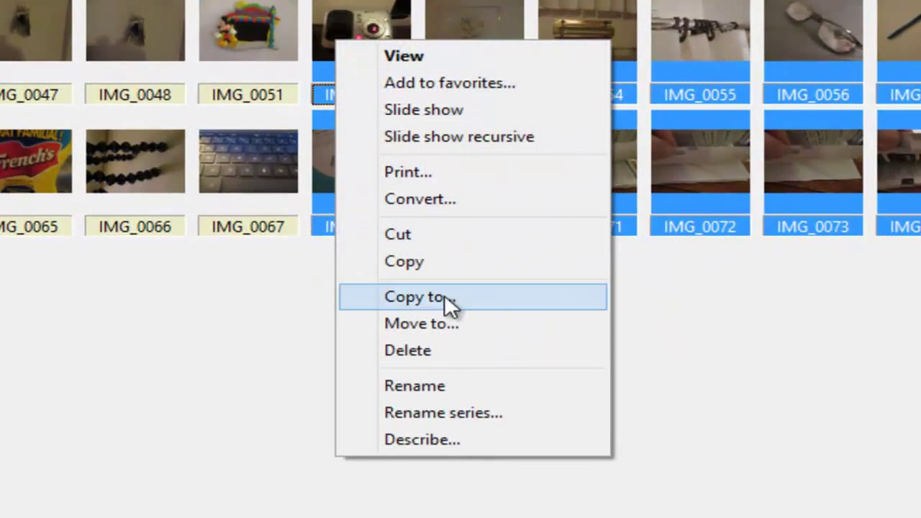
left_click(446, 299)
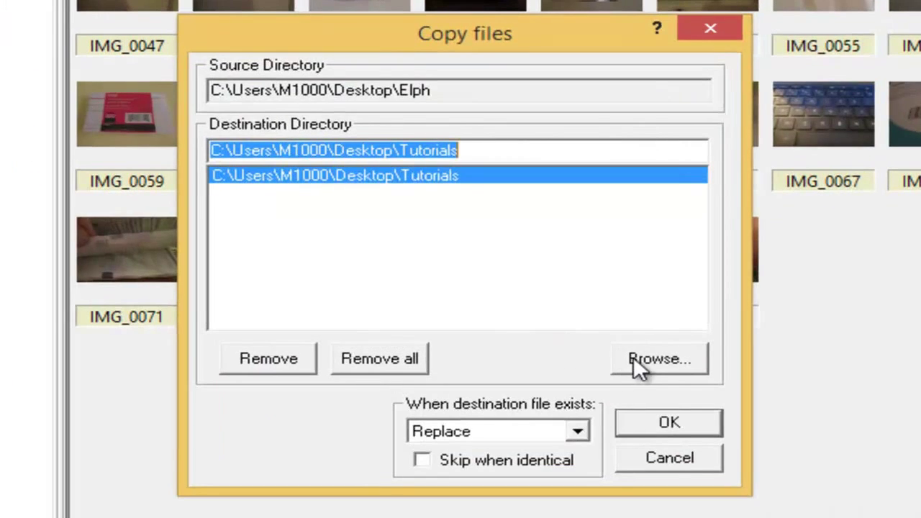
left_click(648, 360)
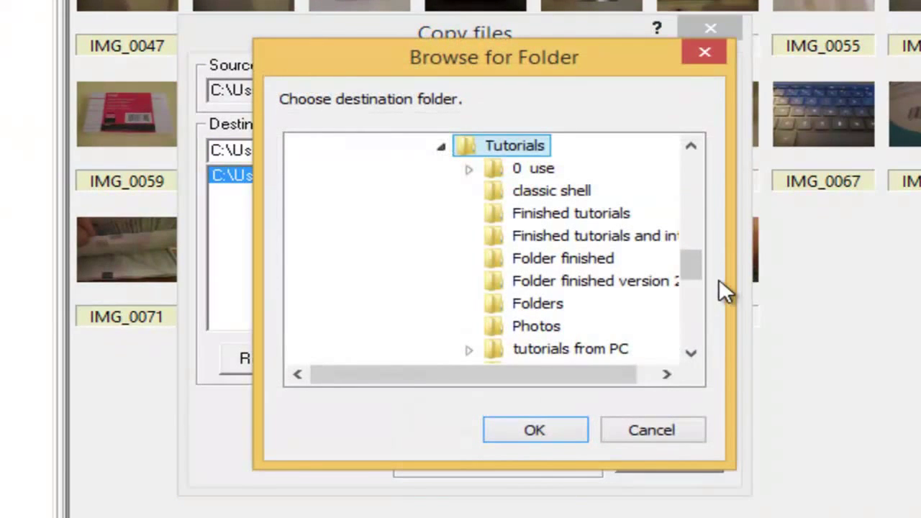
left_click(439, 146)
left_click(379, 294)
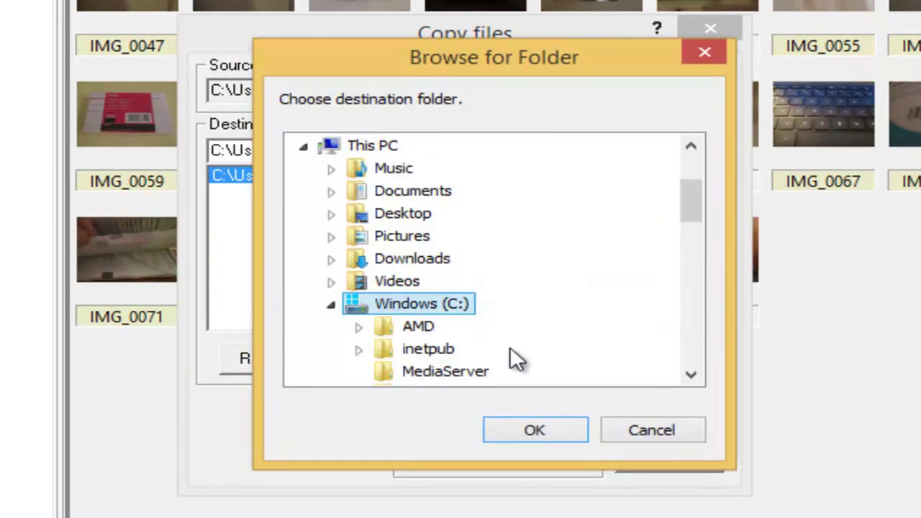
left_click(531, 430)
left_click(431, 458)
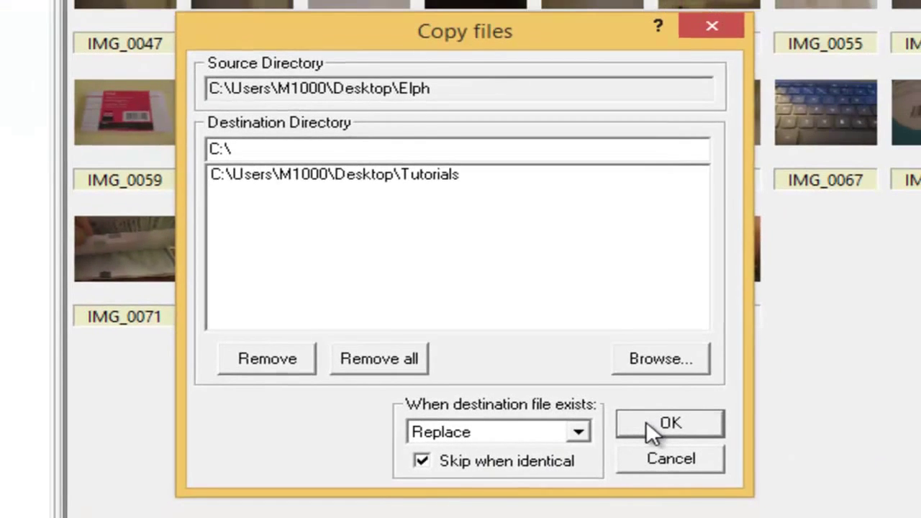
left_click(746, 385)
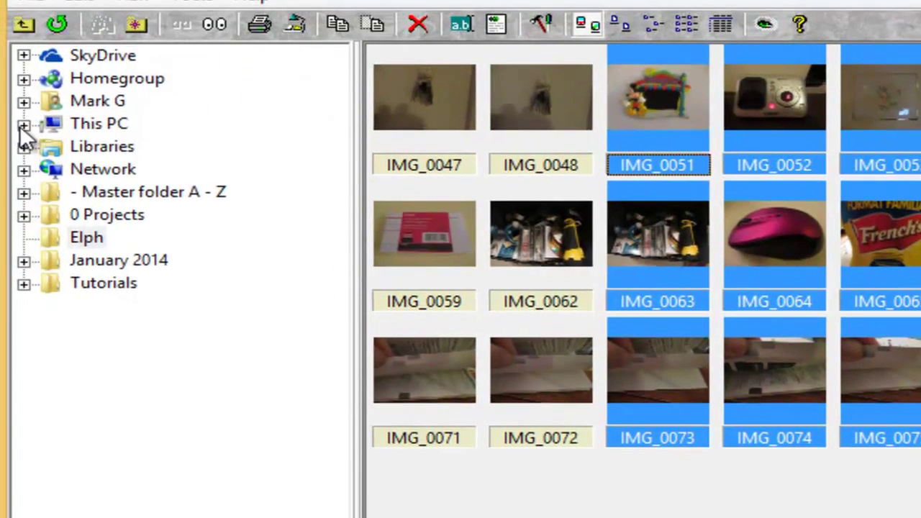
- Show the twelve copied photos on the Windows (C:) drive and select IMG_0066
left_click(23, 123)
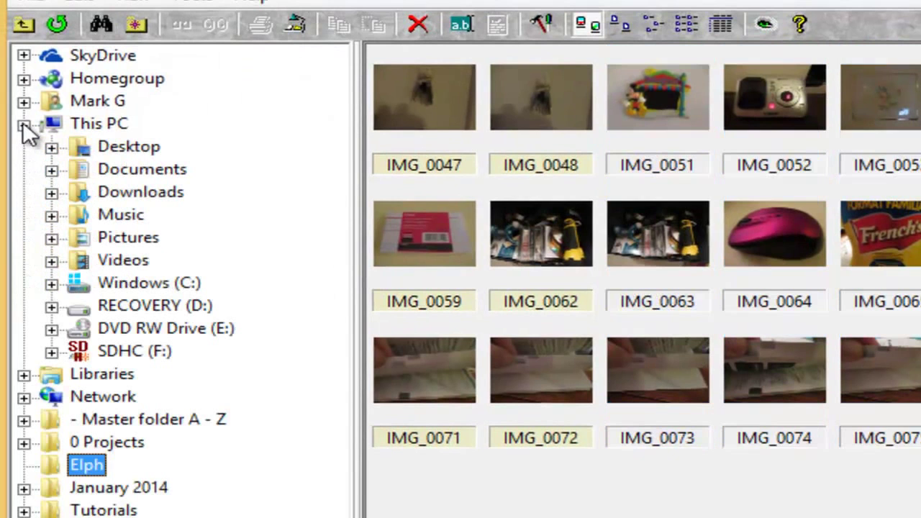
left_click(102, 282)
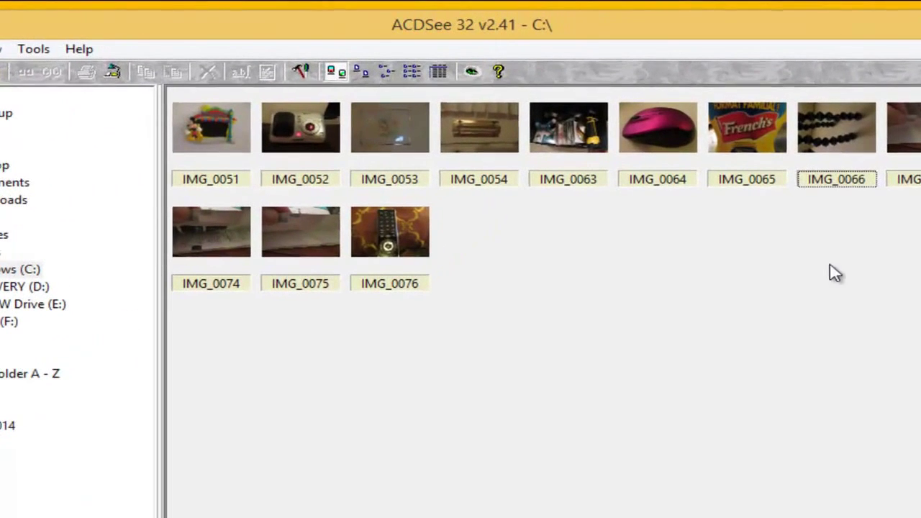
left_click(828, 109)
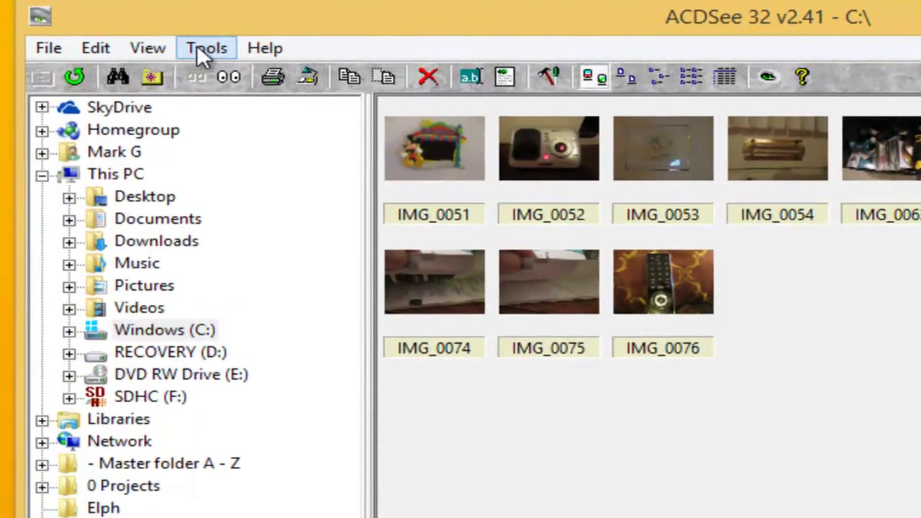
left_click(199, 49)
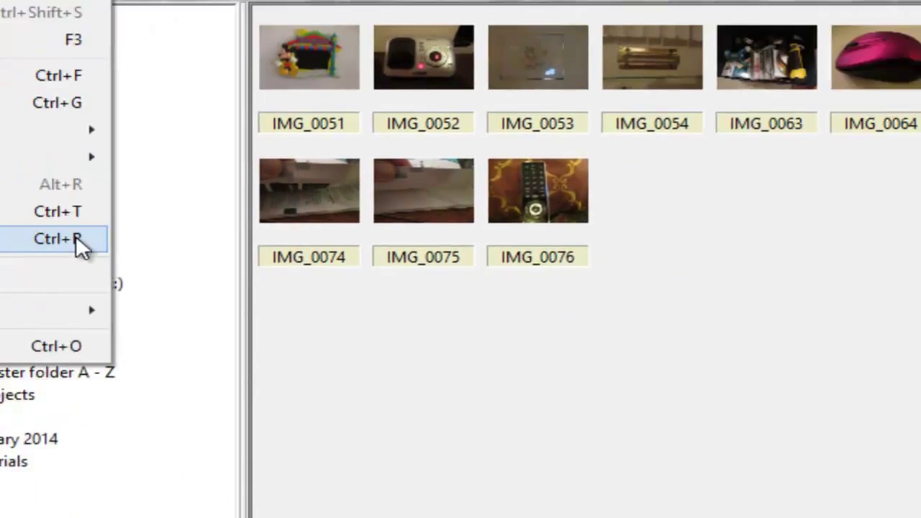
- Losslessly rotate IMG_0066 90° clockwise with JPEG Rotate
left_click(75, 235)
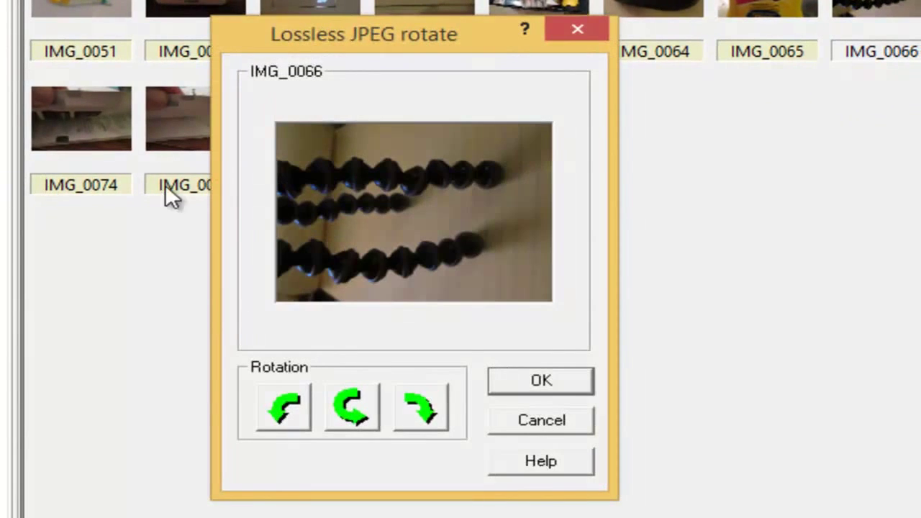
left_click(419, 406)
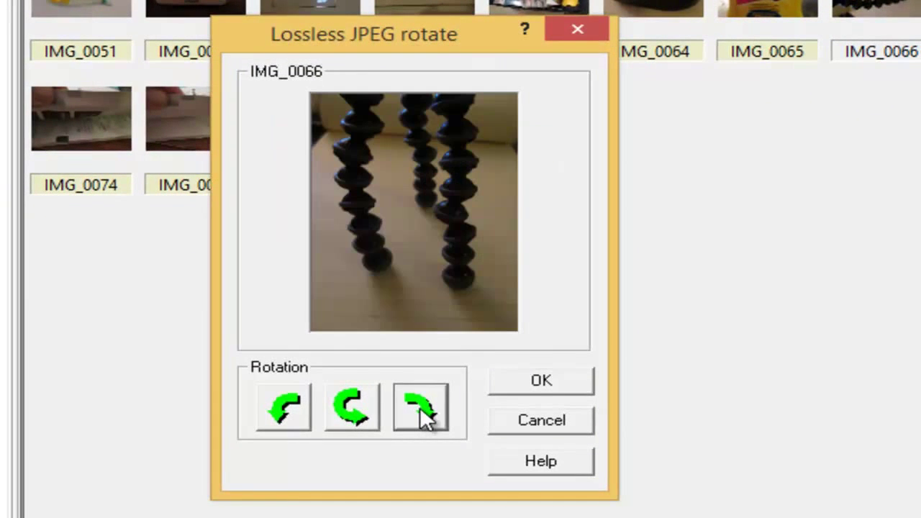
left_click(536, 380)
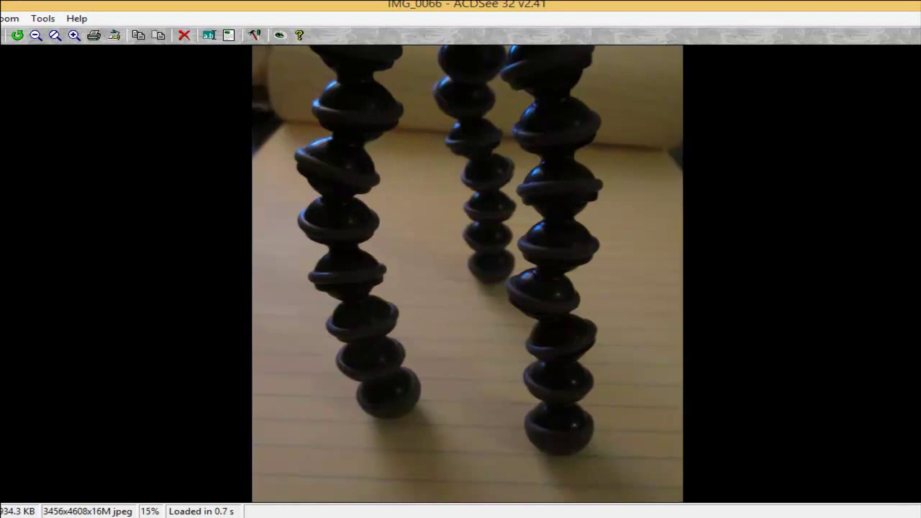
- In HyperSnap-DX, capture a 511x632 region framing the upright tripod photo
key("alt+Tab")
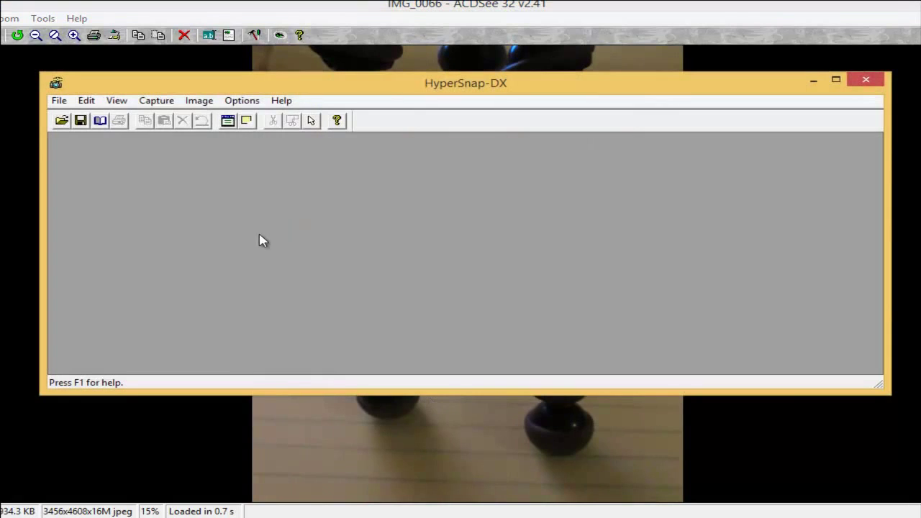
left_click(155, 104)
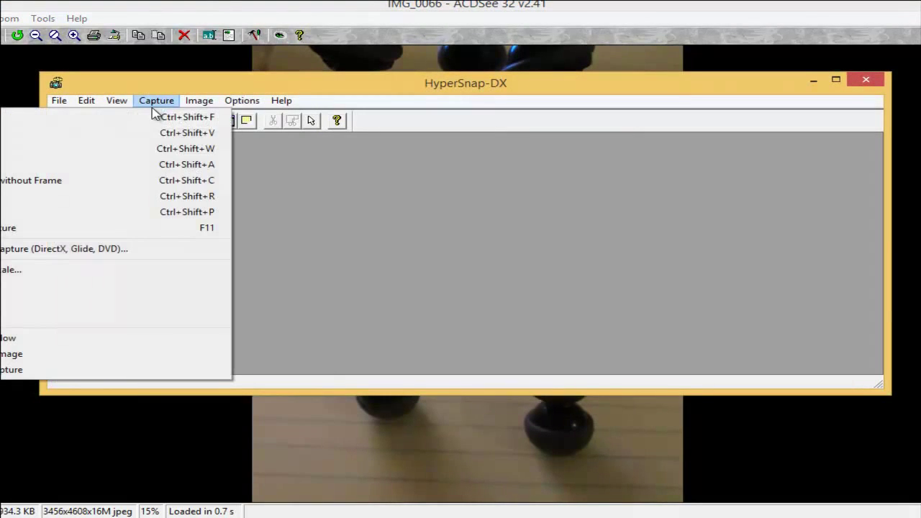
left_click(144, 197)
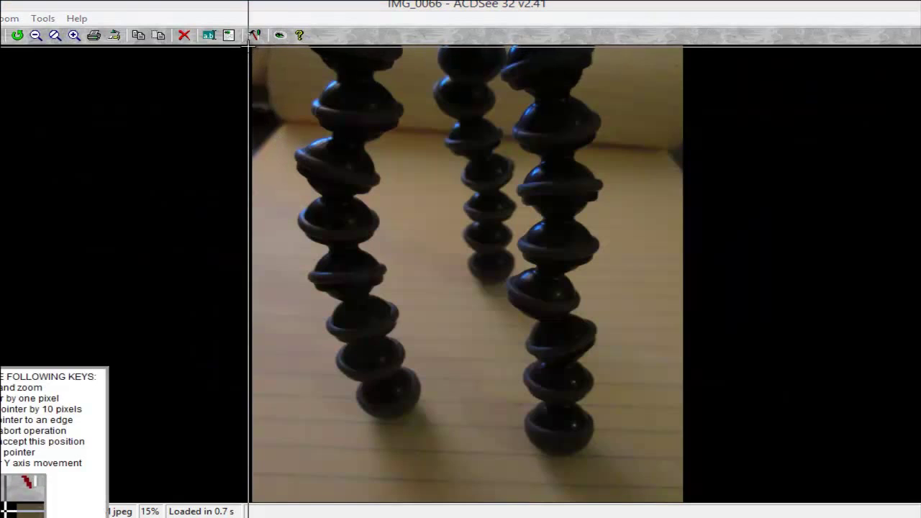
left_click(255, 46)
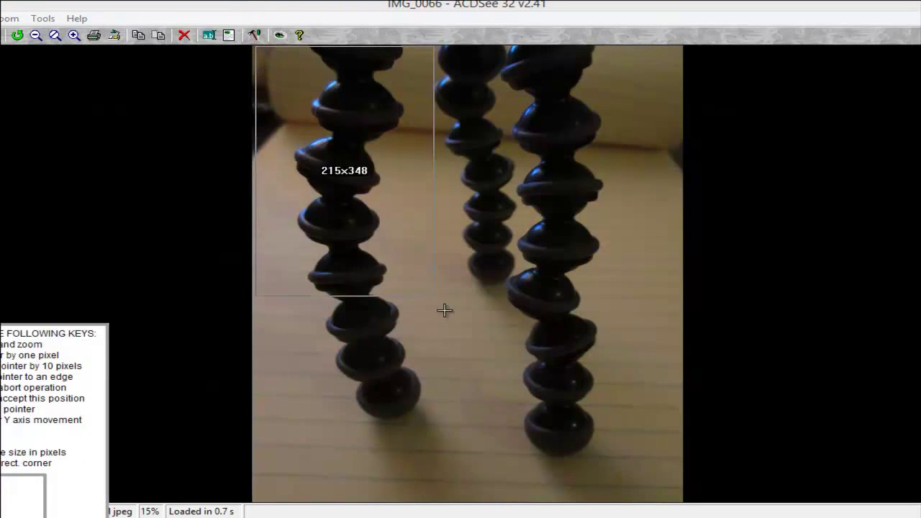
left_click(679, 498)
- Save the capture as the JPEG tripod.jpg
key("ctrl+s")
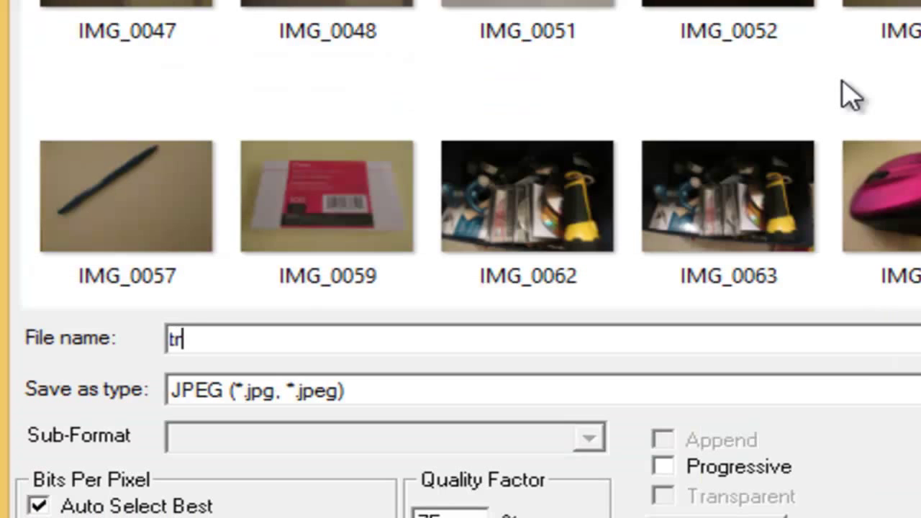
type("tripod")
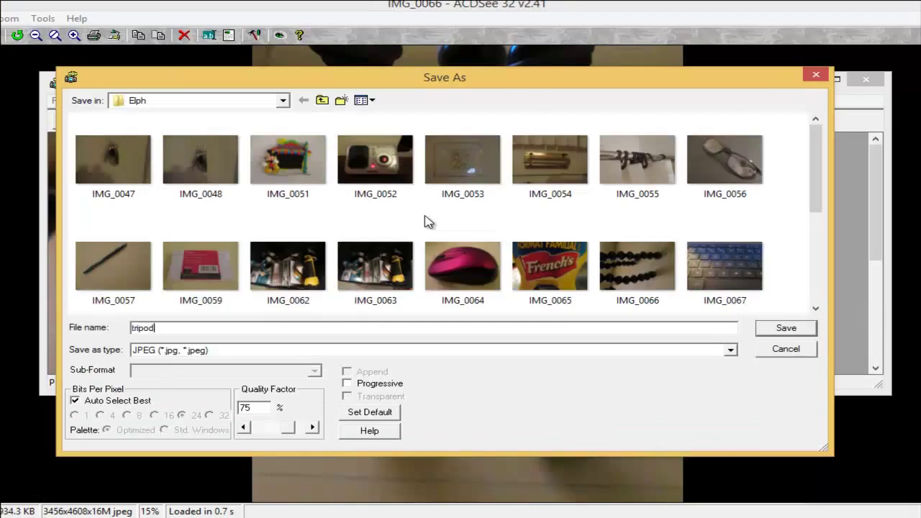
key("Return")
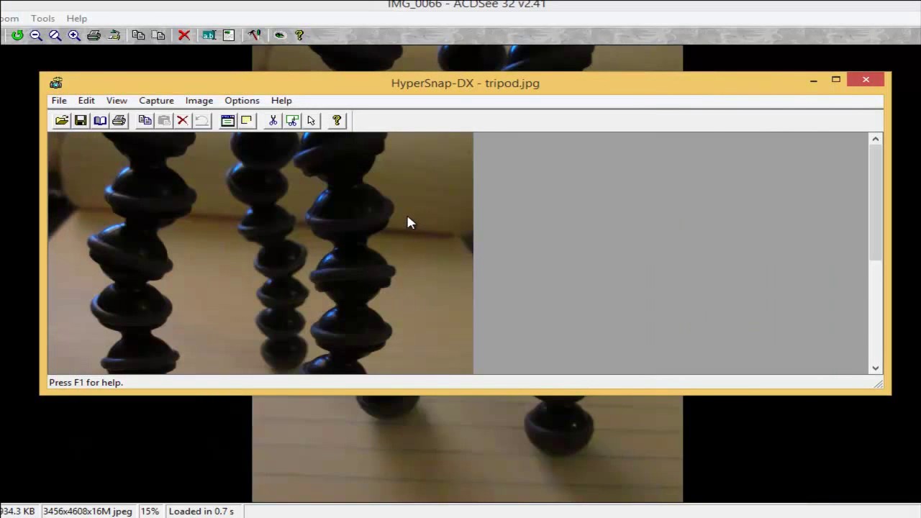
- Close HyperSnap-DX to reveal the C:\ browser with IMG_0066 now upright
left_click(867, 82)
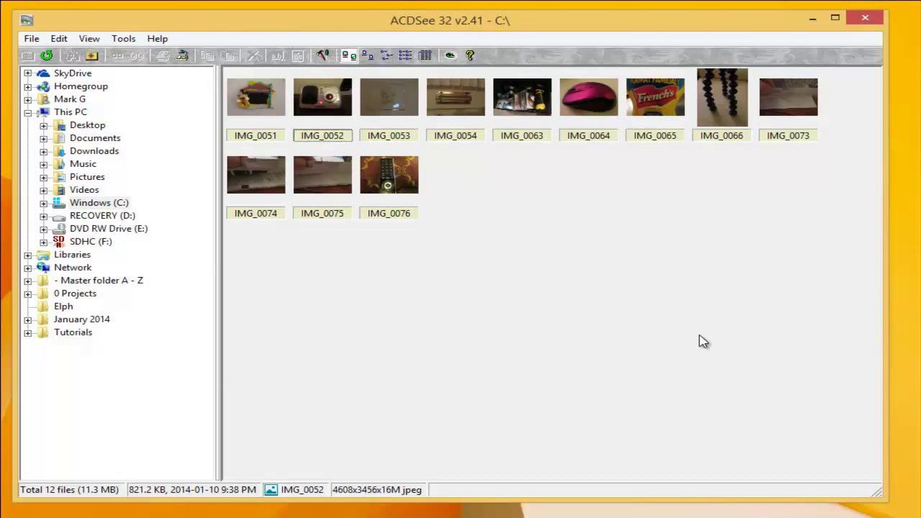